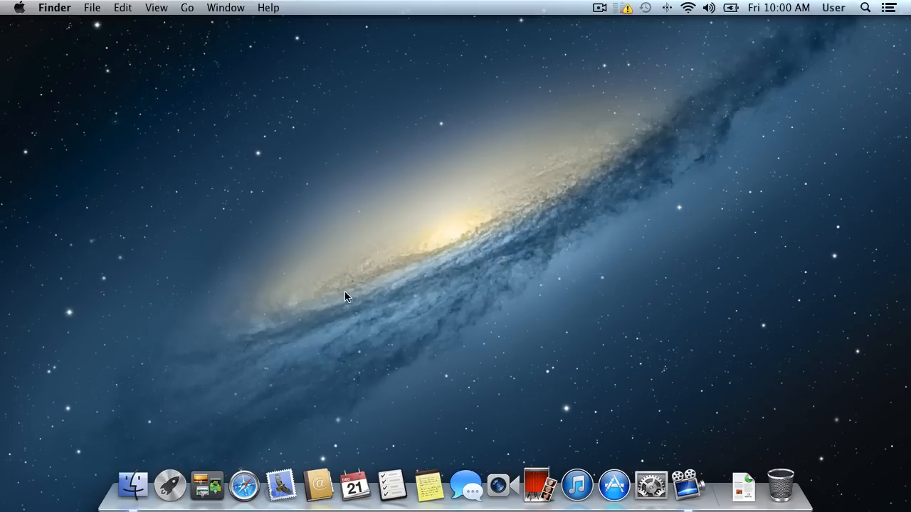
Launch Terminal from Launchpad's Other folder so a bash prompt appears
click(173, 484)
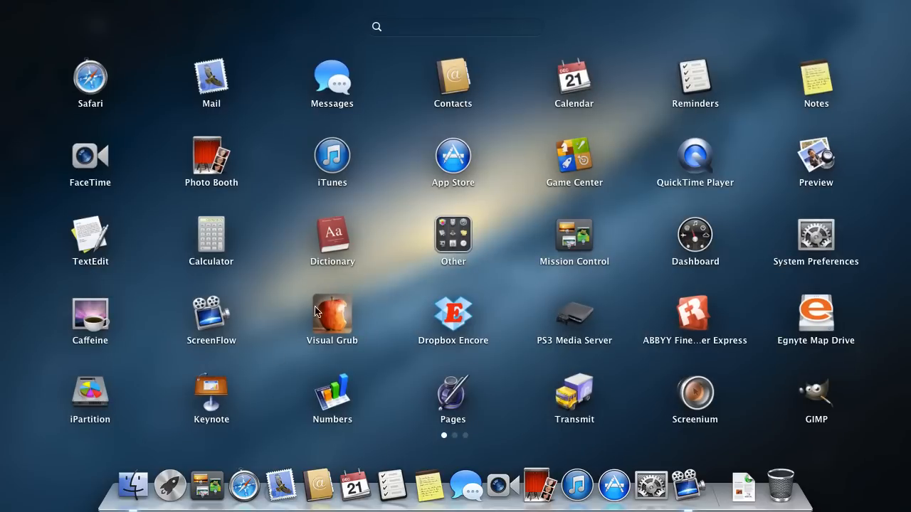
click(447, 235)
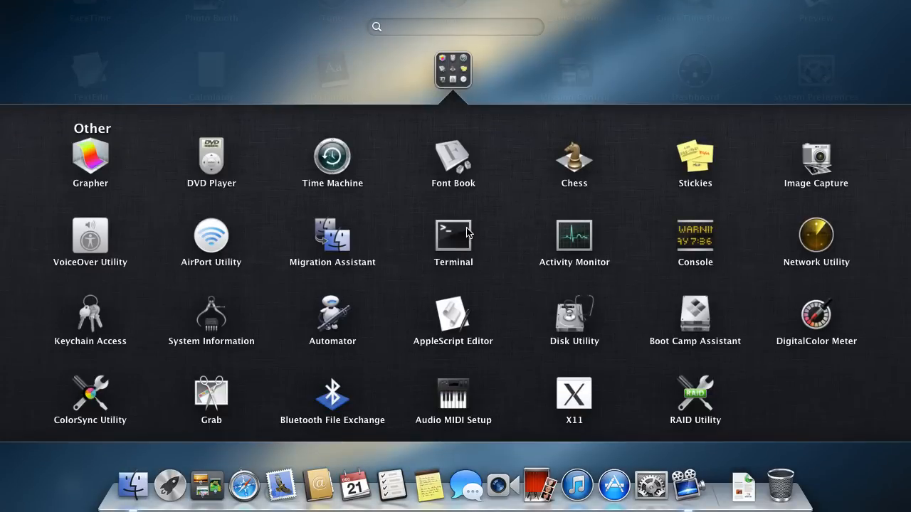
click(467, 231)
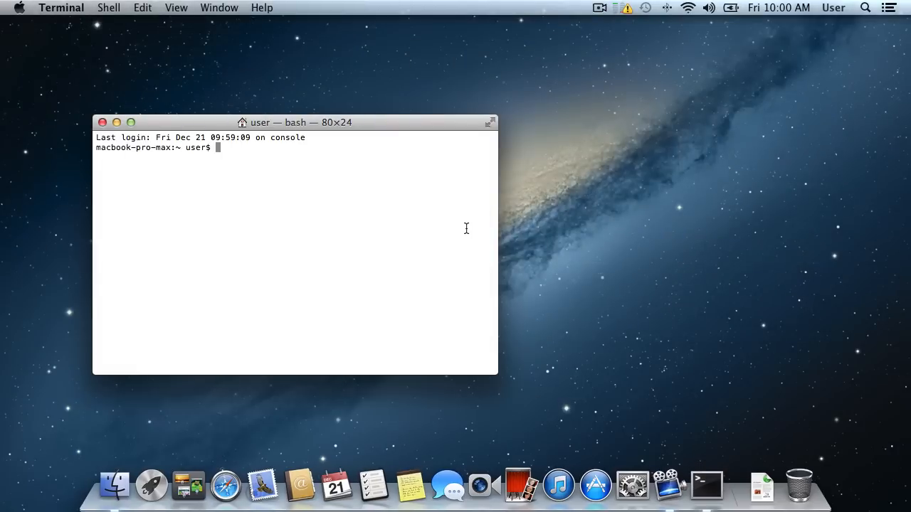
text(sudo a)
text(pache)
text(ctl s)
text(tart)
Run sudo apachectl start and enter the administrator password to start Apache
key(Return)
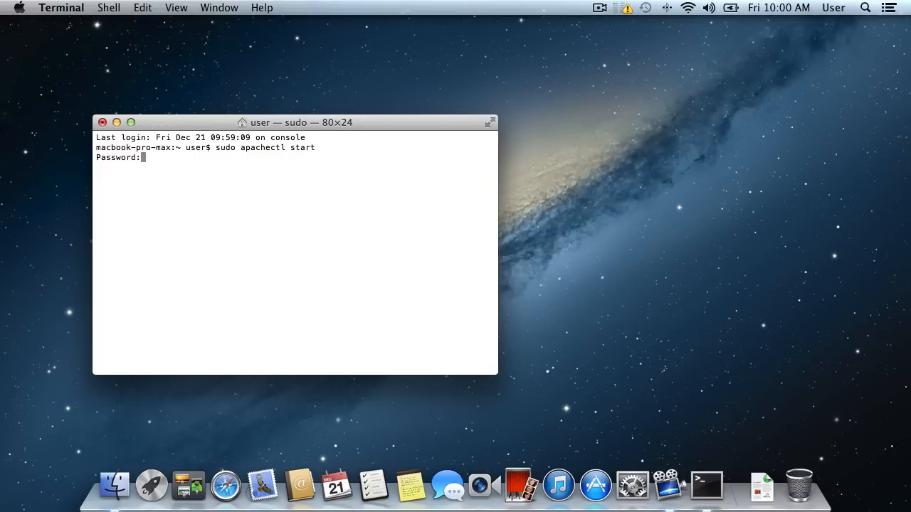
key(Return)
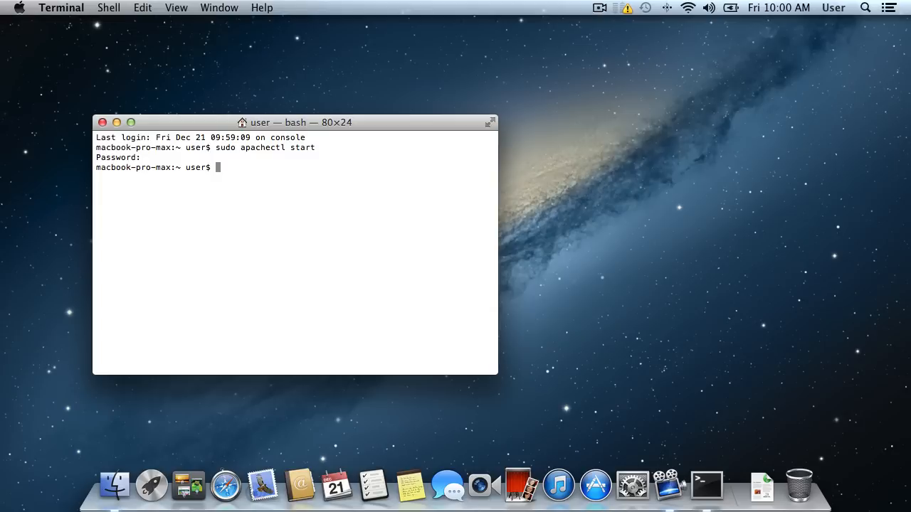
text(httpd)
text( -v)
Run httpd -v to report Apache/2.2.22 (Unix) built Aug 24 2012
key(Return)
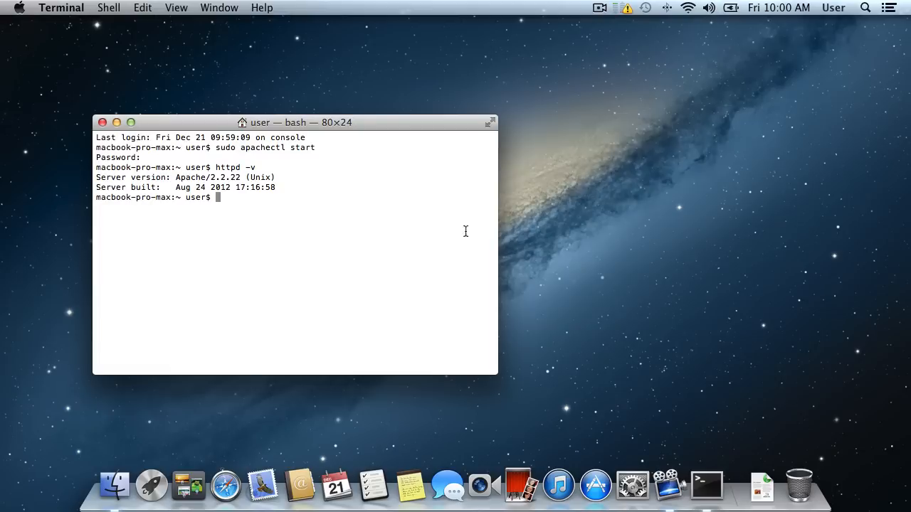
Launch Safari and load localhost to show the Apache 'It works!' test page
click(229, 490)
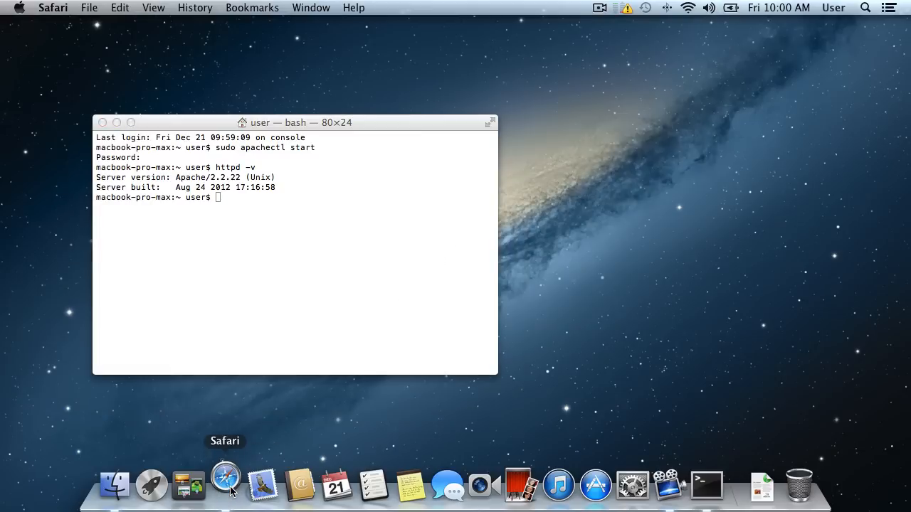
text(lo)
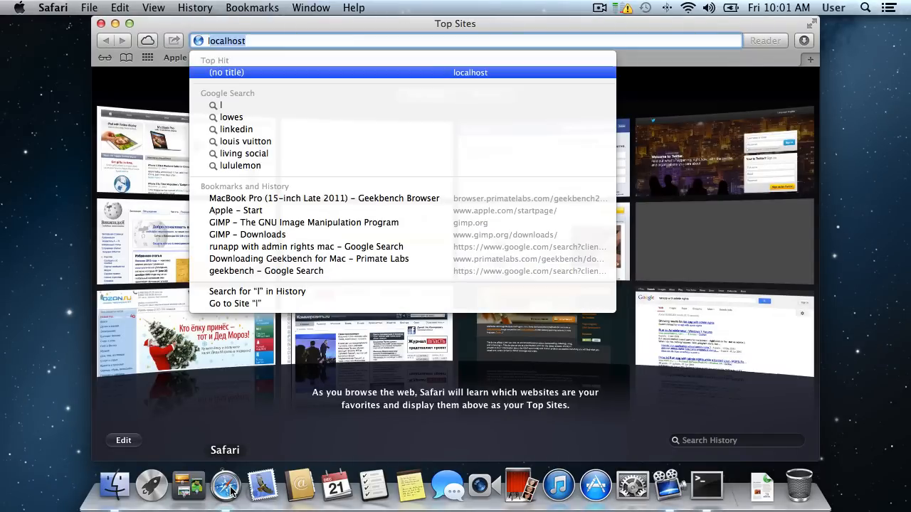
text(cal)
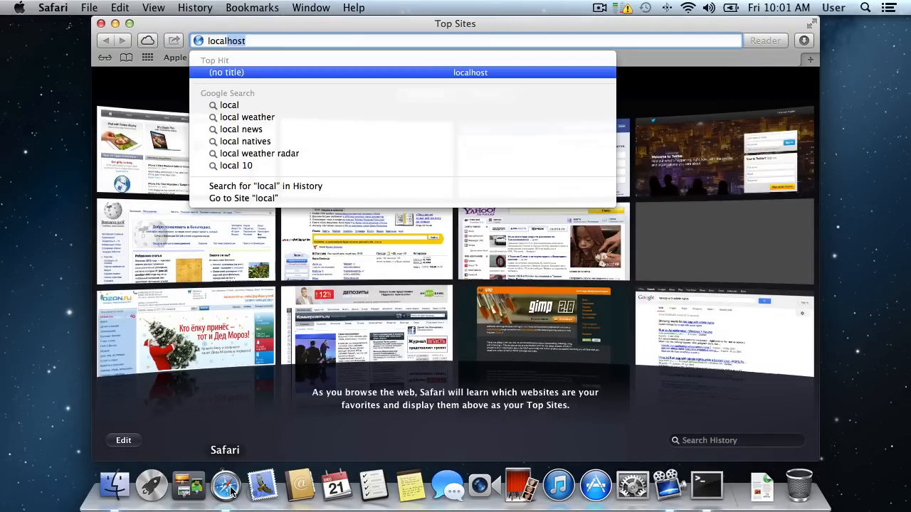
text(host)
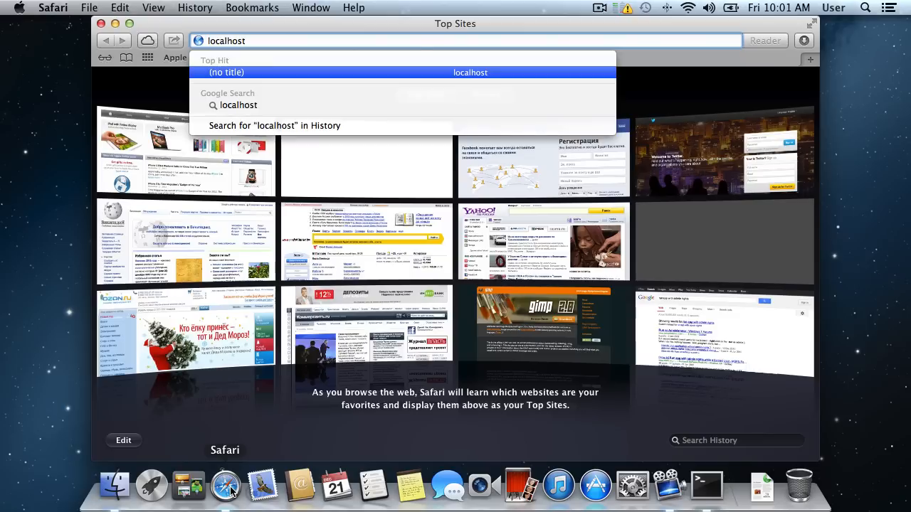
key(Return)
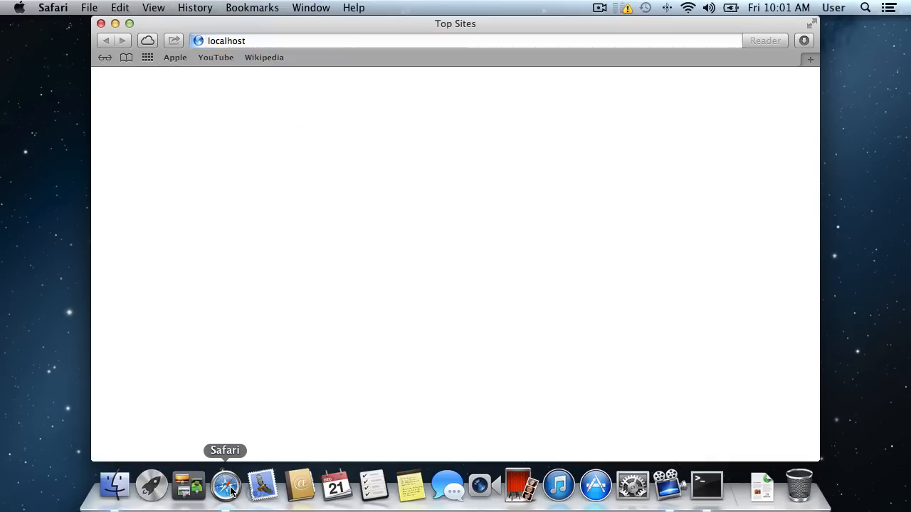